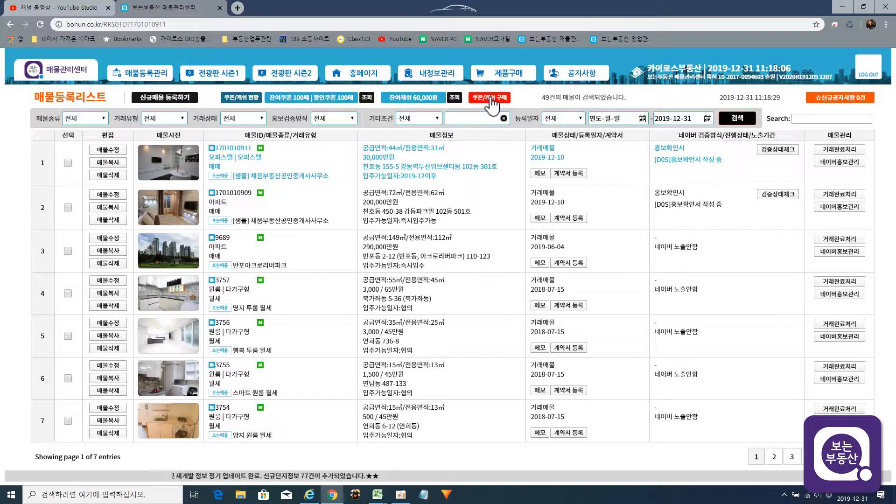
# Start a purchase of the 보는패키지60 coupon package for 102,000원 up to the payment window, and close both purchase windows.
pyautogui.click(490, 99)
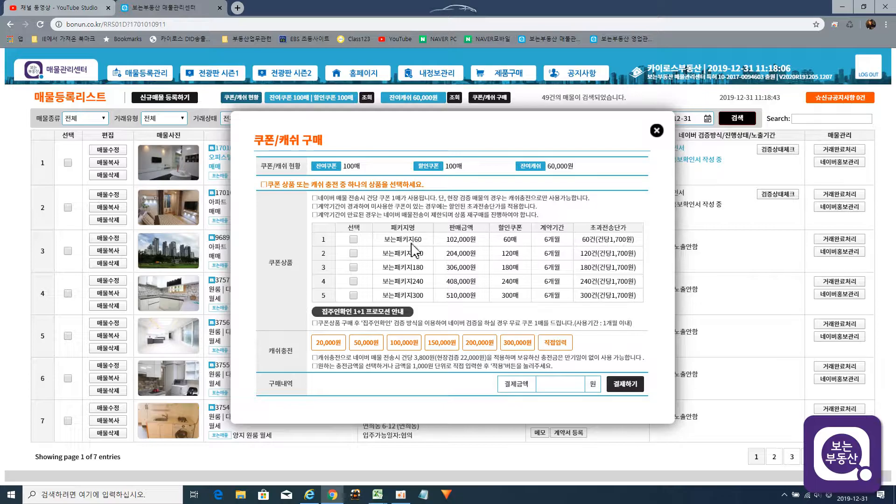
pyautogui.click(353, 239)
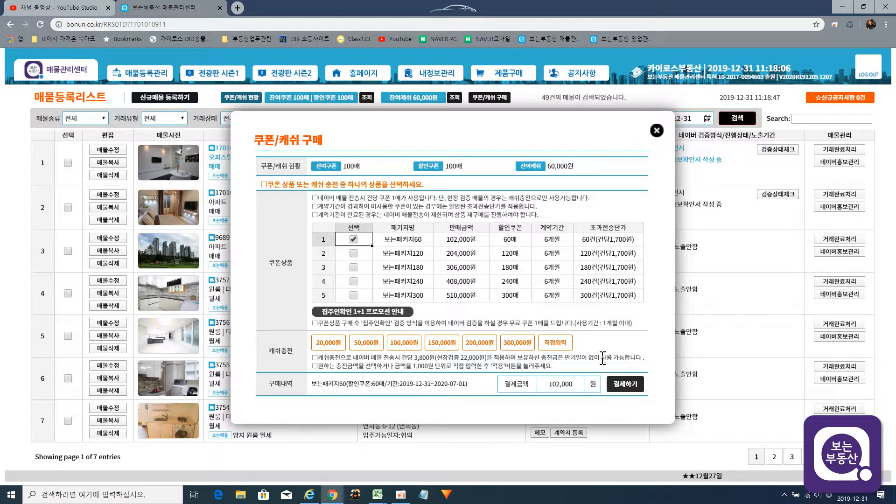
pyautogui.click(625, 390)
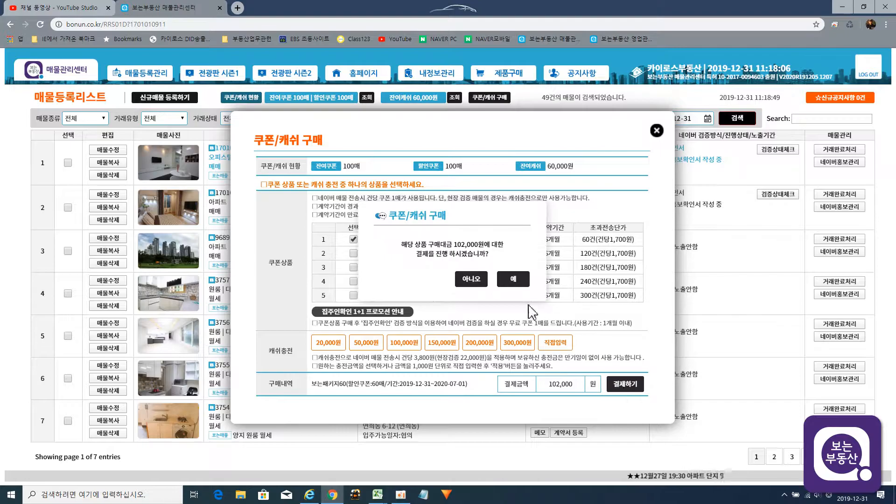
pyautogui.click(512, 280)
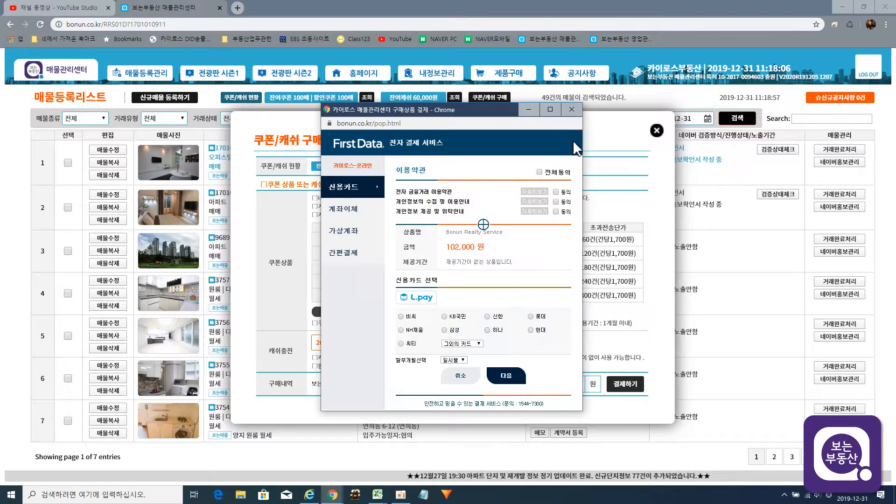
pyautogui.click(572, 109)
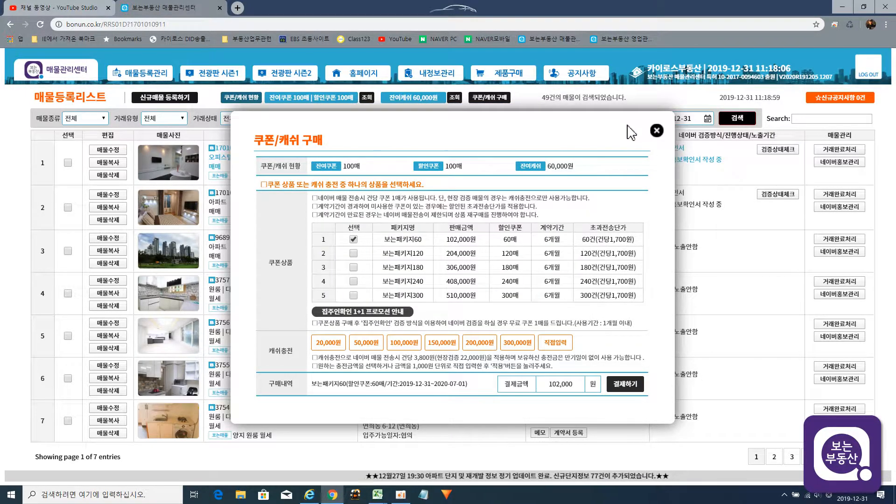
pyautogui.click(657, 131)
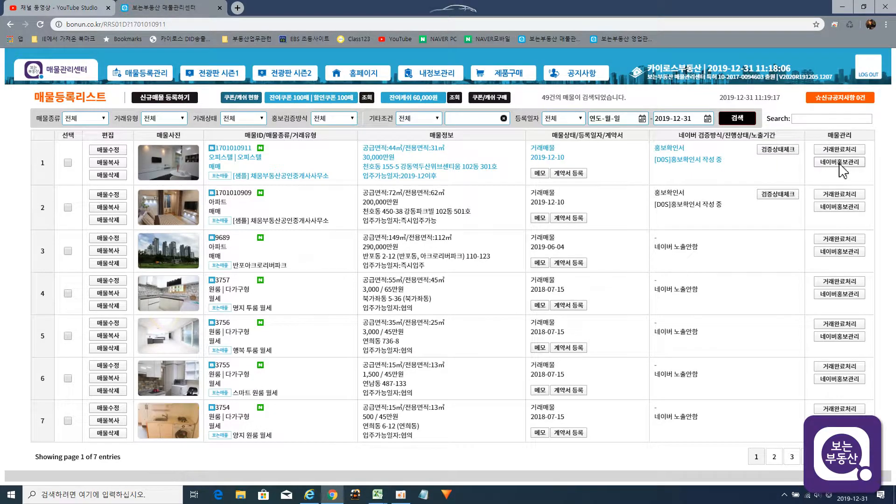
# Open Naver promotion management for the first listing and look through the 전화확인, 모바일확인, 집주인확인 and 현장확인 verification methods.
pyautogui.click(839, 162)
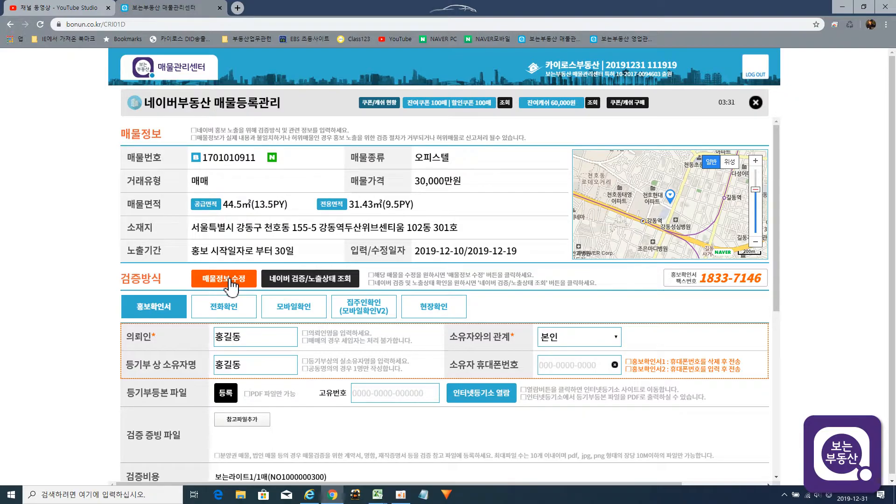
pyautogui.scroll(-1, 232, 285)
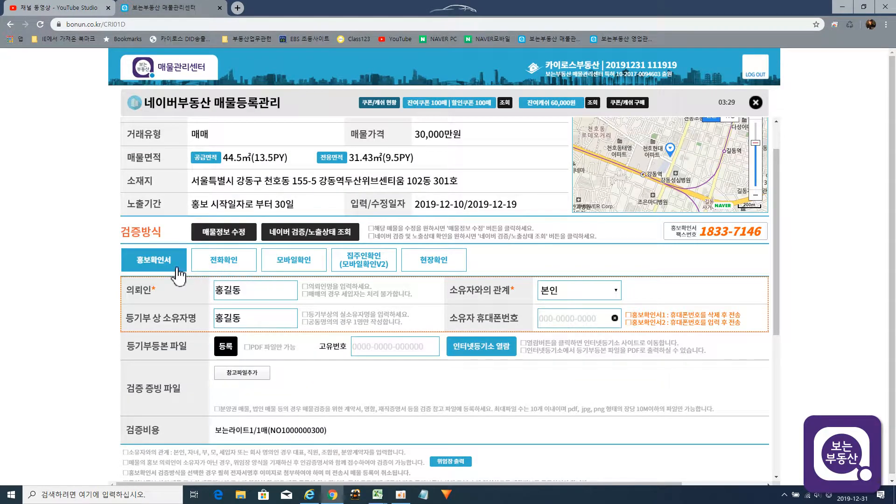
pyautogui.click(224, 264)
pyautogui.click(298, 265)
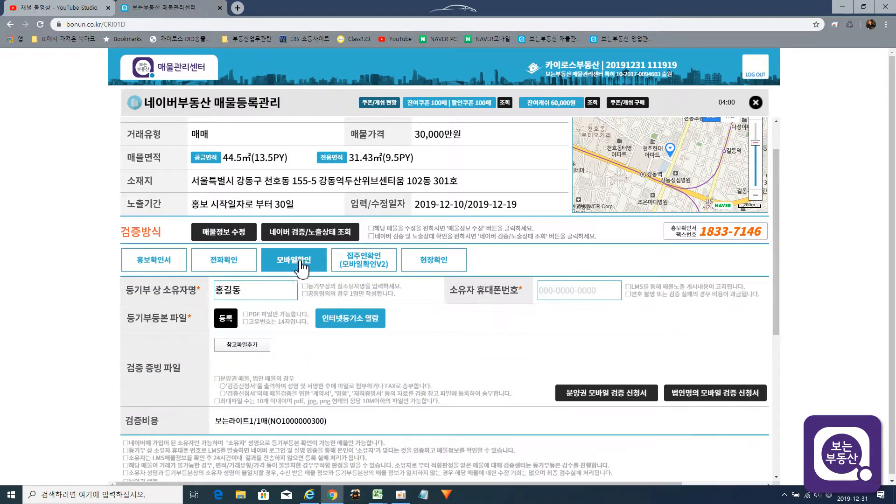
pyautogui.click(367, 265)
pyautogui.click(446, 267)
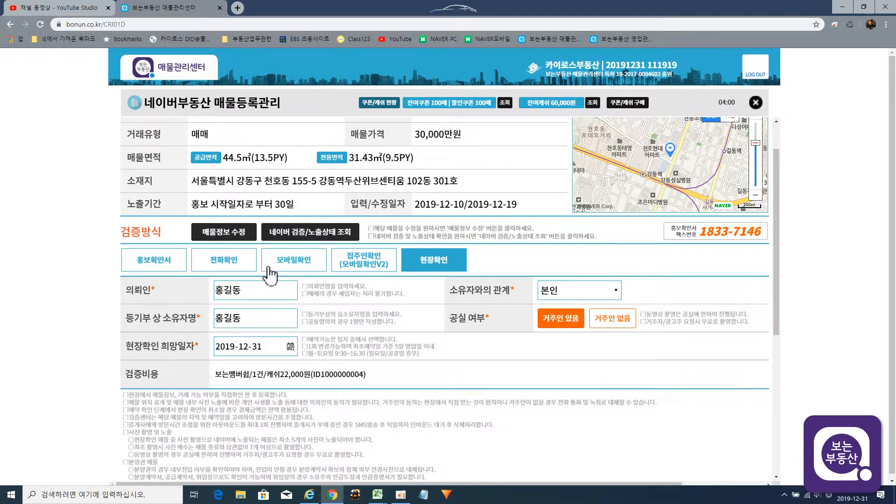
# Choose the 홍보확인서 verification method, review its notes, and enter the owner's mobile phone number.
pyautogui.click(164, 271)
pyautogui.scroll(-2, 170, 273)
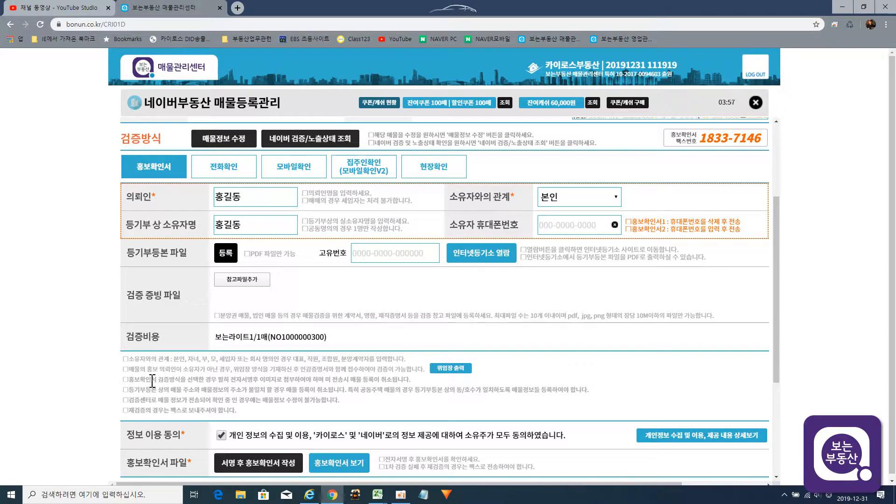
pyautogui.moveTo(133, 359); pyautogui.dragTo(372, 412)
pyautogui.click(378, 411)
pyautogui.moveTo(647, 225); pyautogui.dragTo(676, 225)
pyautogui.click(608, 230)
pyautogui.moveTo(671, 231); pyautogui.dragTo(736, 232)
pyautogui.click(721, 233)
pyautogui.click(250, 202)
pyautogui.click(250, 221)
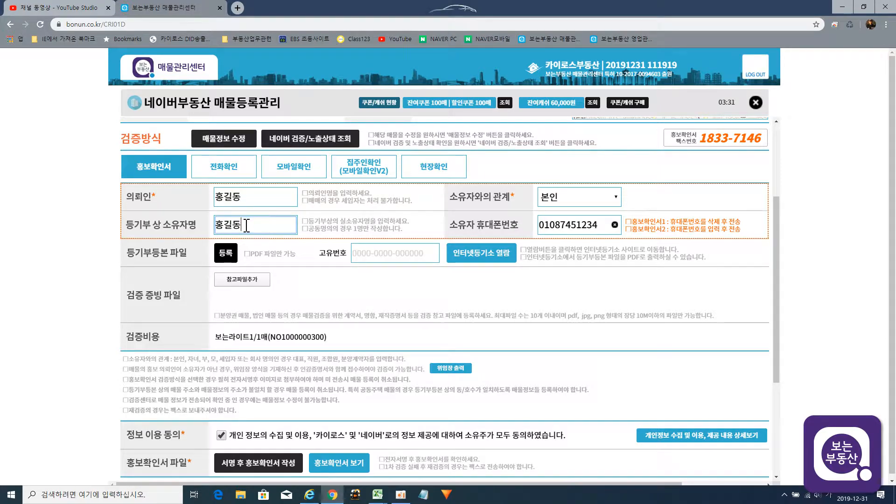
pyautogui.click(272, 200)
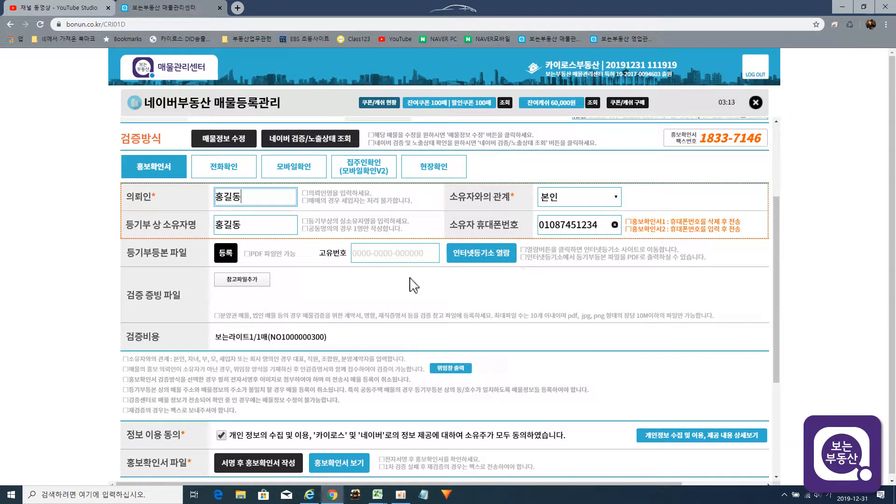
# Start creating the 홍보확인서 with a signature and handwrite the client's full name over the guide letters.
pyautogui.scroll(-1, 388, 318)
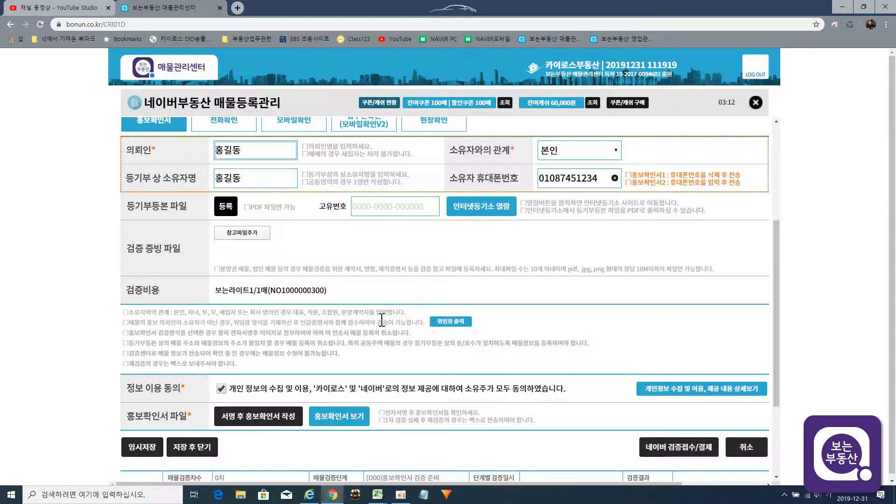
pyautogui.click(219, 390)
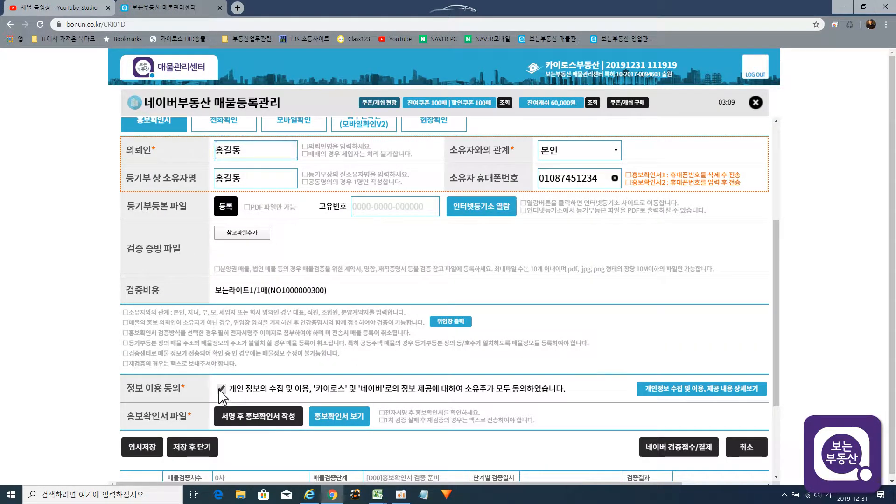
pyautogui.scroll(-1, 220, 391)
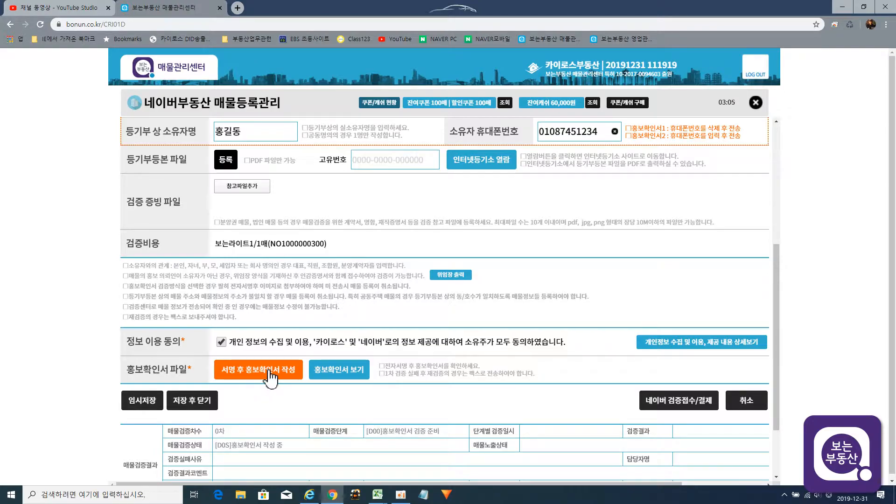
pyautogui.click(271, 374)
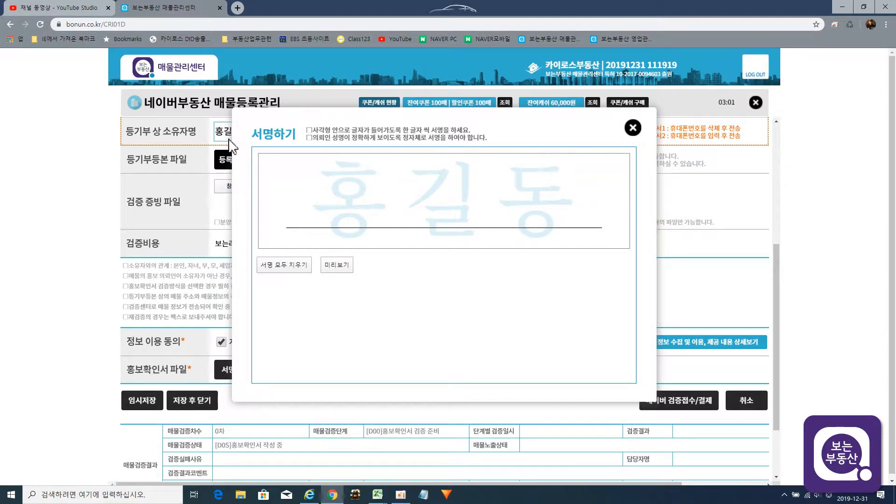
pyautogui.moveTo(338, 162)
pyautogui.mouseDown()
pyautogui.moveTo(367, 172)
pyautogui.moveTo(351, 198)
pyautogui.moveTo(338, 189)
pyautogui.moveTo(377, 206)
pyautogui.moveTo(342, 223)
pyautogui.moveTo(357, 223)
pyautogui.moveTo(345, 218)
pyautogui.mouseUp()
pyautogui.moveTo(418, 173)
pyautogui.mouseDown()
pyautogui.moveTo(439, 173)
pyautogui.moveTo(418, 197)
pyautogui.mouseUp()
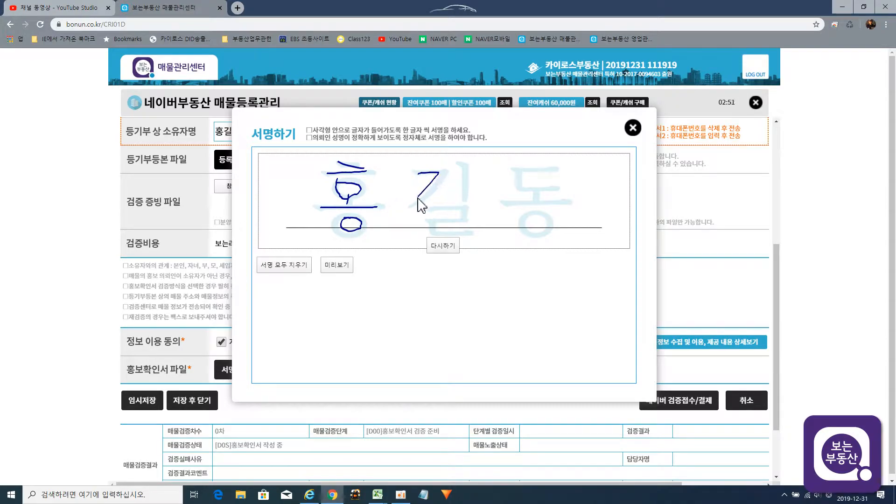
pyautogui.moveTo(457, 163)
pyautogui.mouseDown()
pyautogui.moveTo(464, 197)
pyautogui.moveTo(453, 207)
pyautogui.moveTo(469, 229)
pyautogui.mouseUp()
pyautogui.moveTo(517, 173)
pyautogui.mouseDown()
pyautogui.moveTo(546, 172)
pyautogui.moveTo(531, 187)
pyautogui.moveTo(553, 186)
pyautogui.moveTo(540, 199)
pyautogui.moveTo(564, 201)
pyautogui.moveTo(523, 222)
pyautogui.moveTo(553, 228)
pyautogui.mouseUp()
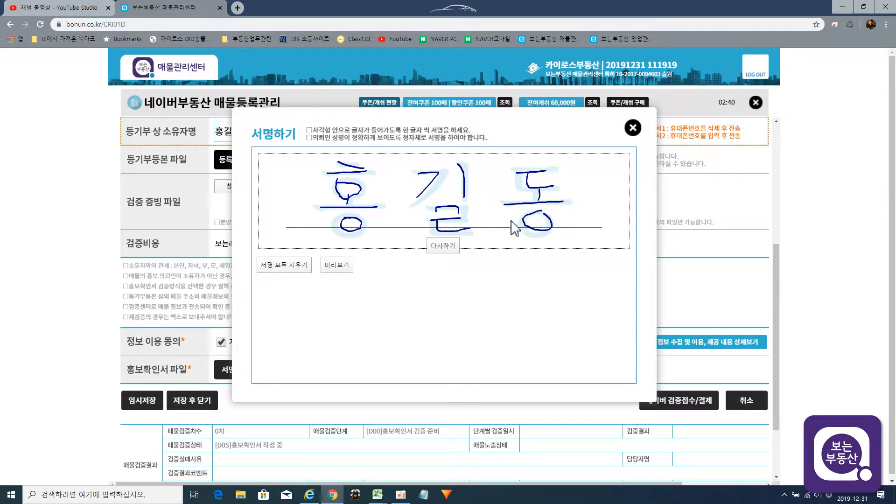
# Preview the signature, save it to generate the 매물홍보확인서, and acknowledge its completion.
pyautogui.click(341, 271)
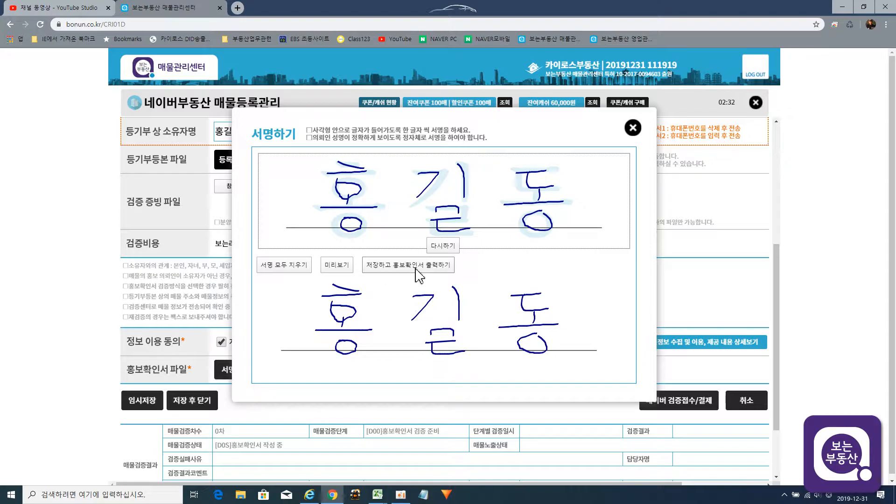
pyautogui.click(416, 265)
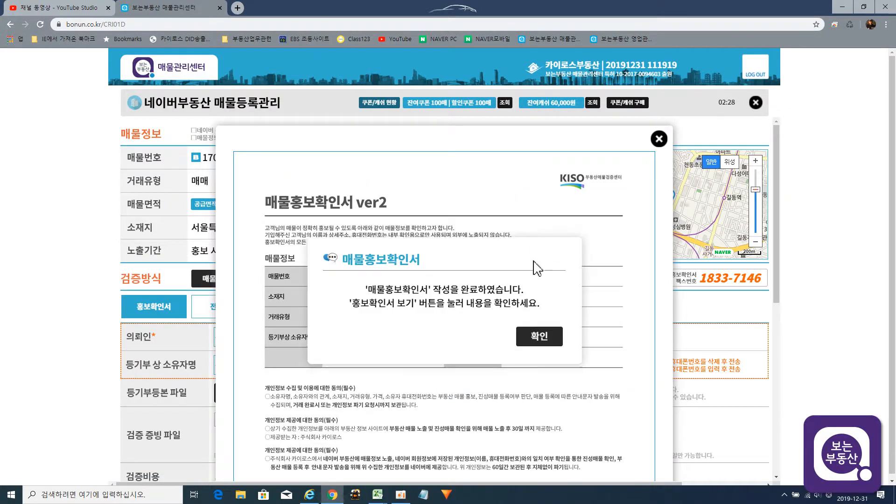
pyautogui.click(540, 337)
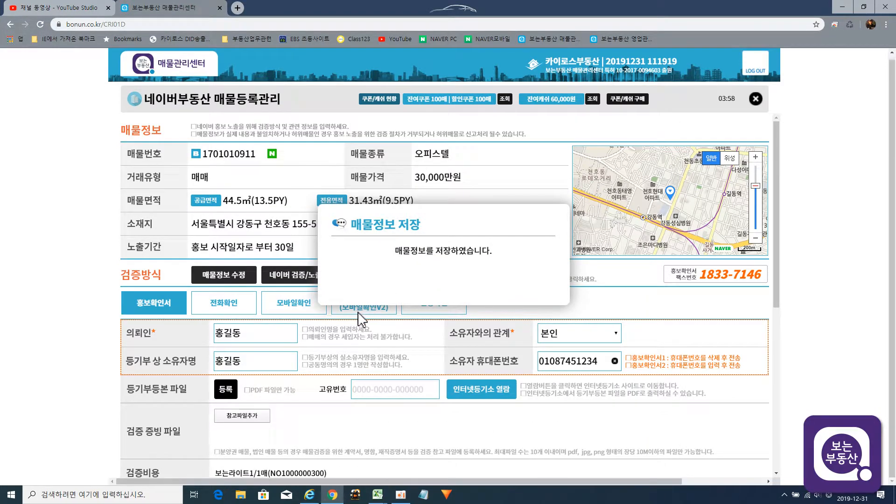
# Review the completed 매물홍보확인서 ver2, including the property details, consent and signature, and close it.
pyautogui.scroll(-5, 355, 324)
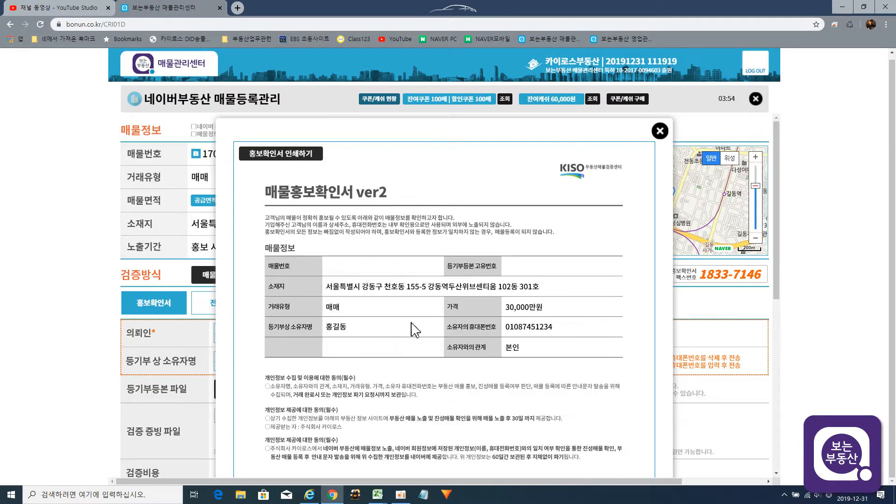
pyautogui.scroll(-5, 479, 293)
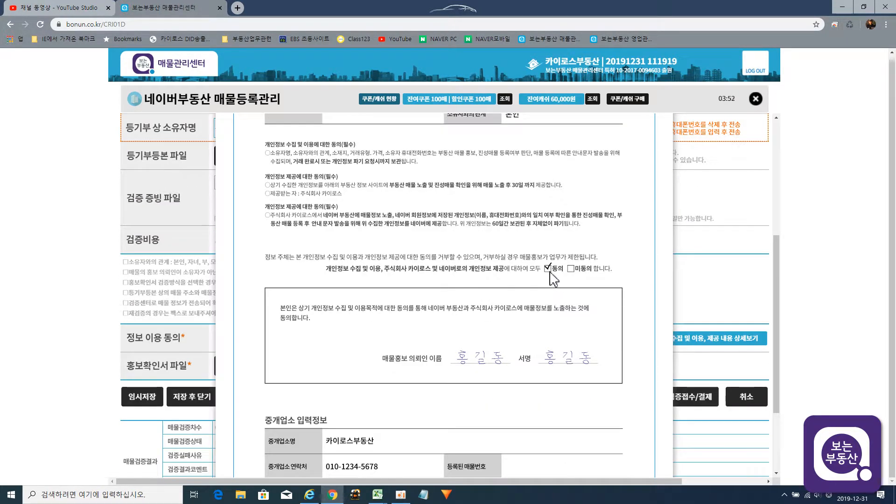
pyautogui.scroll(8, 587, 371)
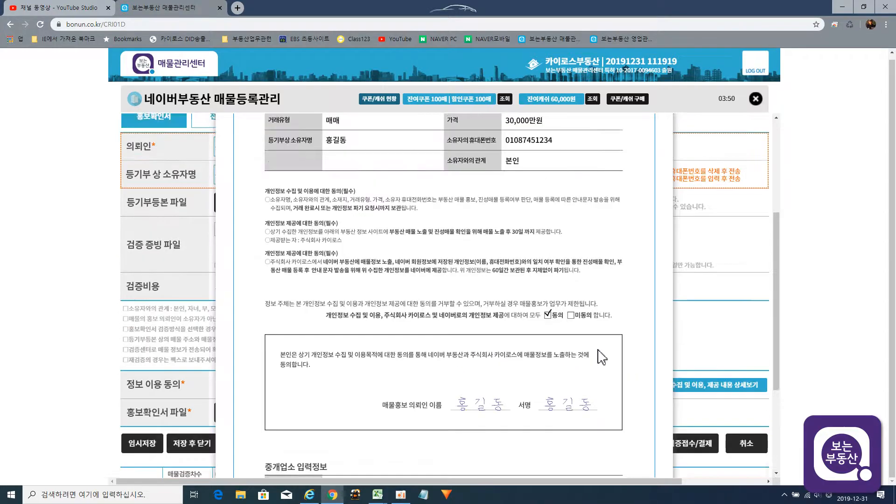
pyautogui.click(659, 136)
# Check the form's Naver verification submission and payment area, and show the 전화확인 method with its guidance notes.
pyautogui.scroll(-6, 628, 326)
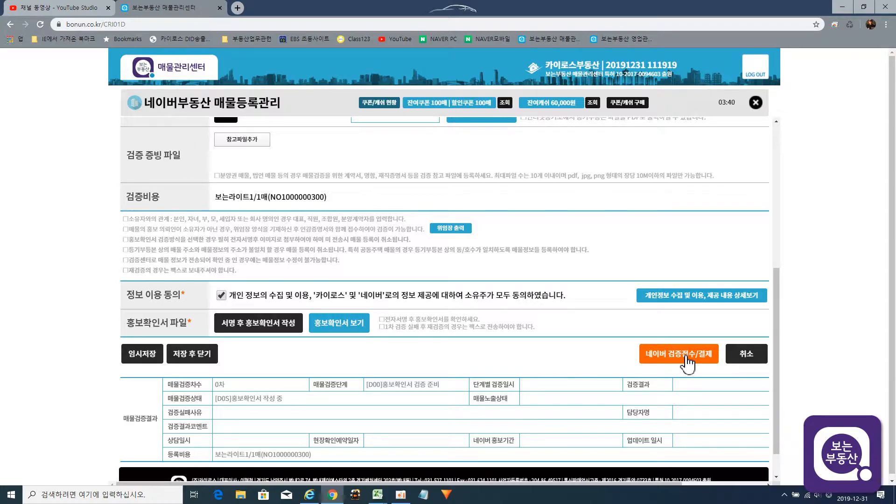
pyautogui.scroll(6, 687, 361)
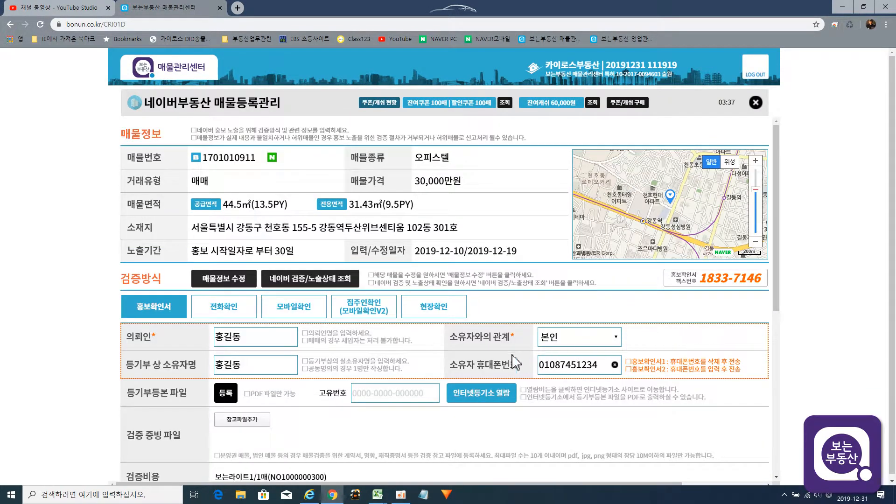
pyautogui.click(234, 313)
pyautogui.scroll(-3, 273, 328)
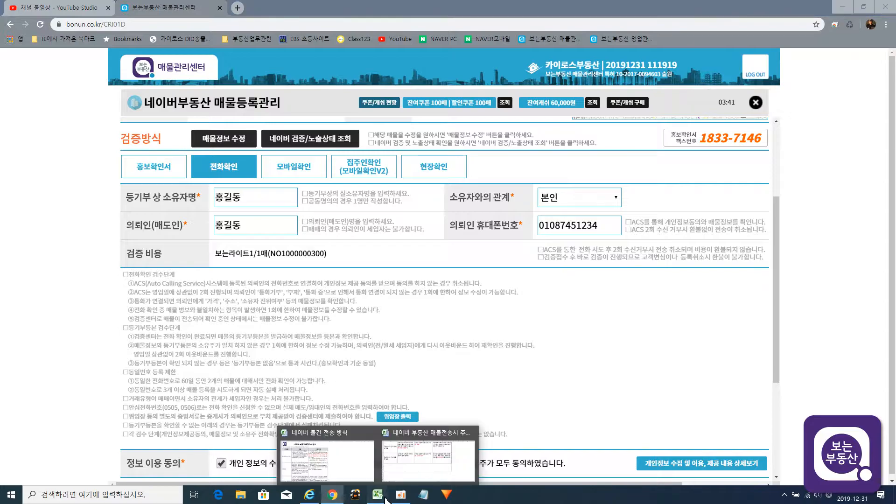
# Switch to the 네이버 물건 전송 방식 workbook in Excel and read the description and cautions of each transmission method.
pyautogui.click(329, 472)
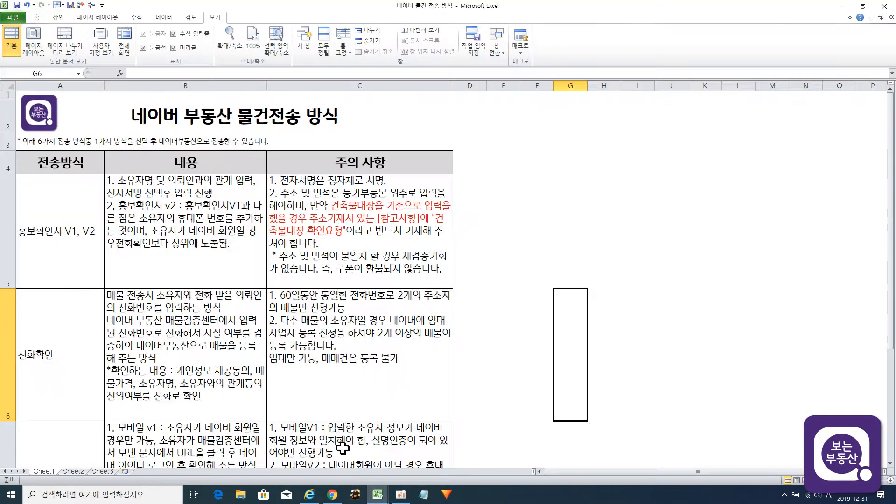
pyautogui.scroll(-1, 207, 333)
pyautogui.scroll(1, 208, 333)
pyautogui.scroll(-2, 314, 235)
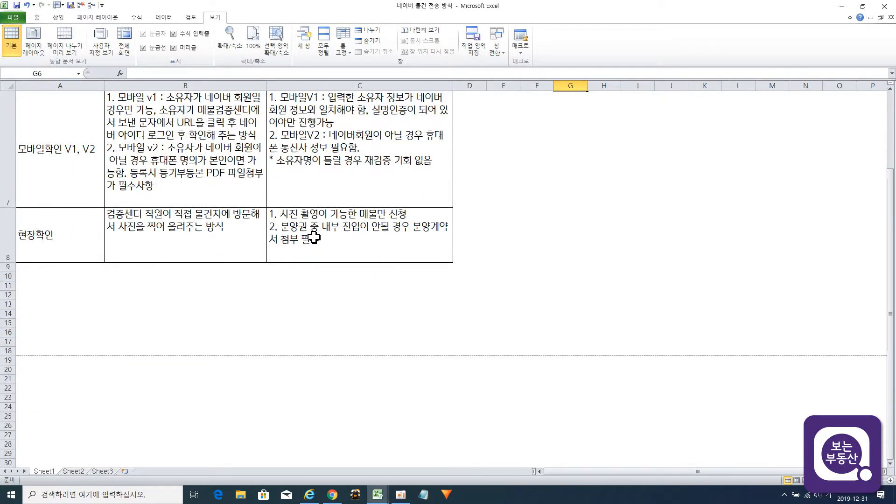
pyautogui.scroll(1, 313, 237)
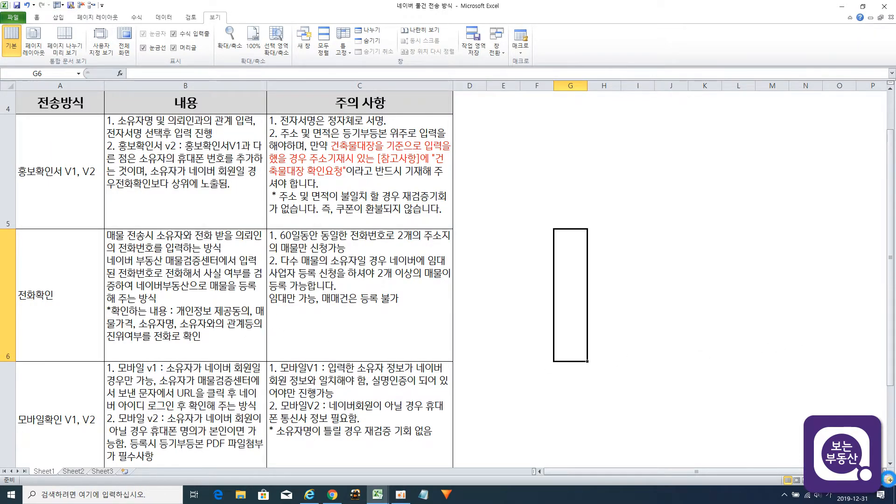
# Enlarge the worksheet display and examine the 모바일확인 V1, V2 and 현장확인 entries.
pyautogui.click(890, 480)
pyautogui.click(890, 481)
pyautogui.scroll(-4, 444, 378)
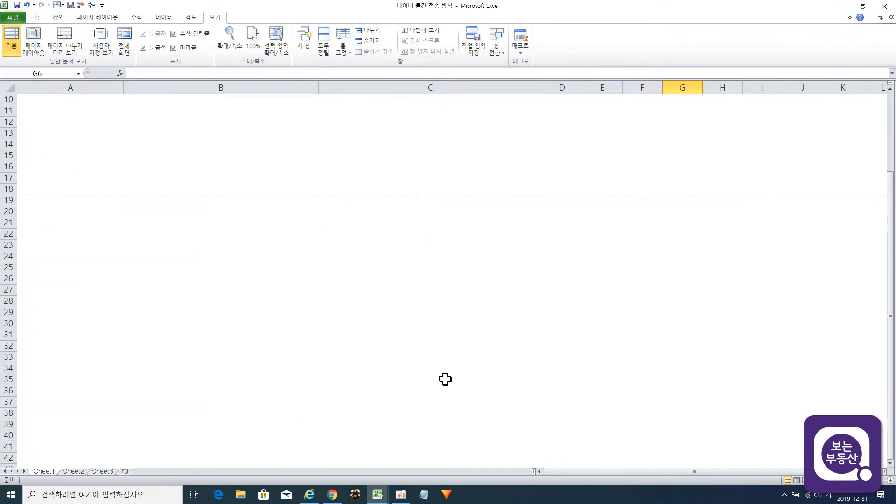
pyautogui.scroll(3, 444, 377)
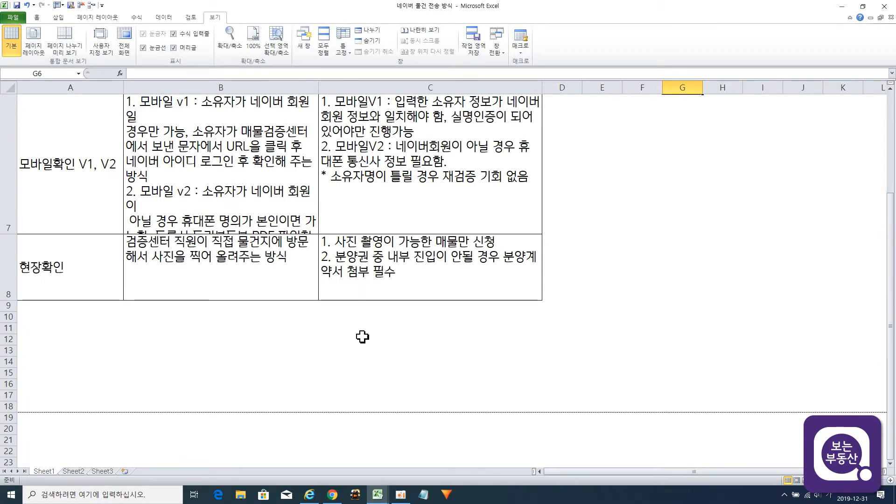
# Select the 모바일확인 V1, V2 row and reduce its height slightly.
pyautogui.click(242, 178)
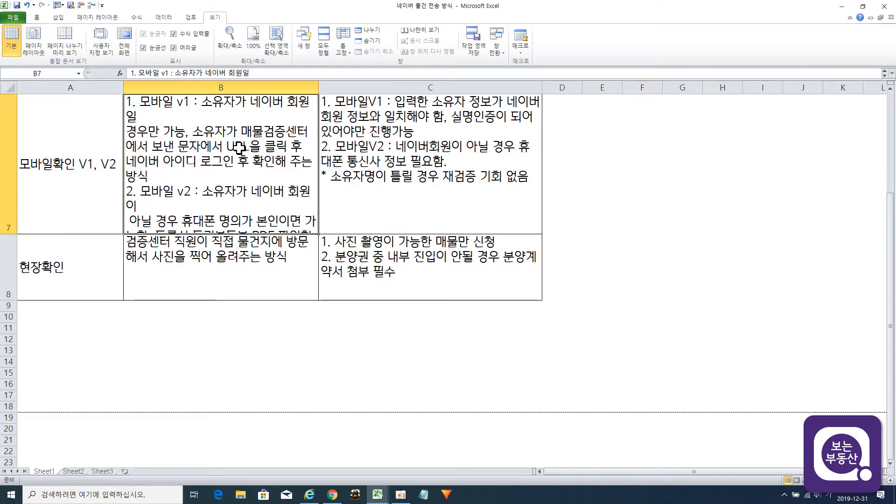
pyautogui.click(7, 227)
pyautogui.moveTo(8, 233)
pyautogui.mouseDown()
pyautogui.moveTo(10, 215)
pyautogui.moveTo(12, 236)
pyautogui.moveTo(15, 223)
pyautogui.mouseUp()
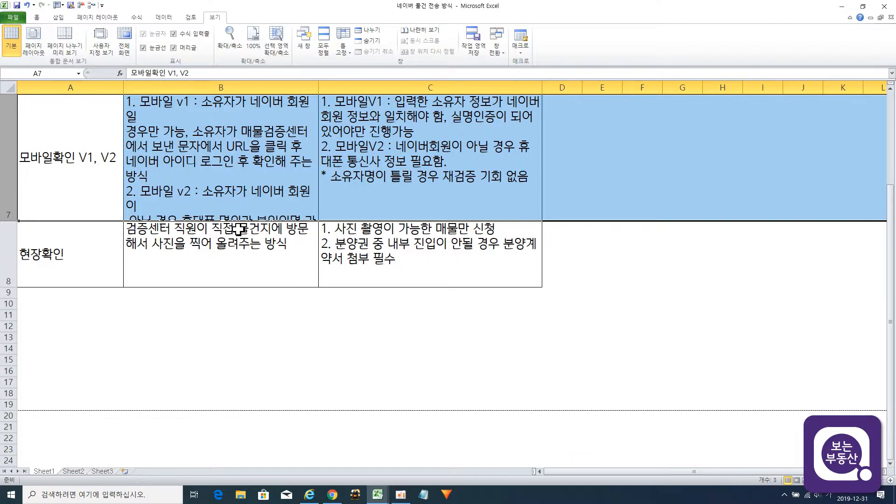
# Increase the height of the 모바일확인 V1, V2 row until its full description fits, and read that description.
pyautogui.moveTo(12, 214); pyautogui.dragTo(16, 269)
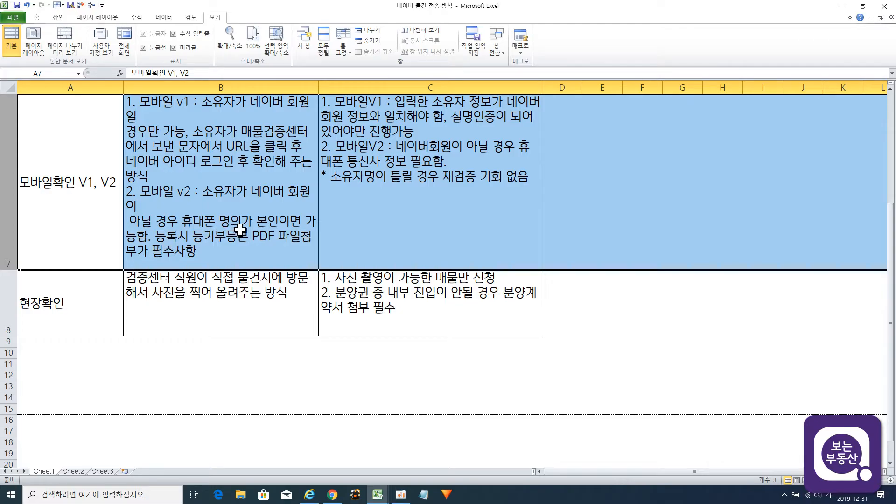
pyautogui.click(250, 243)
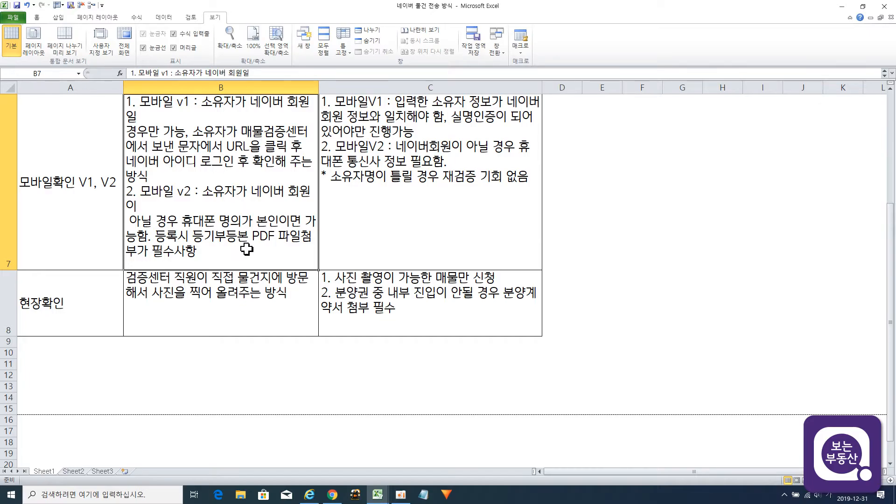
pyautogui.scroll(1, 247, 249)
pyautogui.scroll(-1, 248, 249)
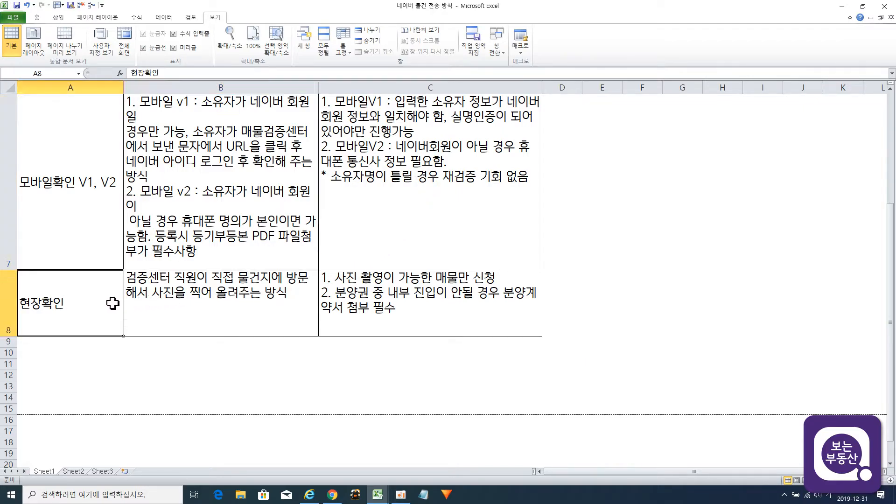
# Read the 현장확인 method's description and cautions in the worksheet.
pyautogui.click(186, 301)
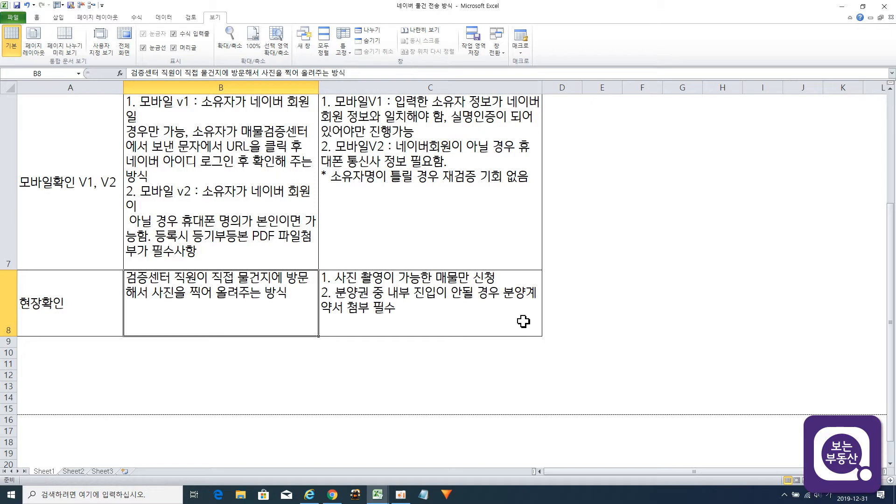
pyautogui.click(489, 318)
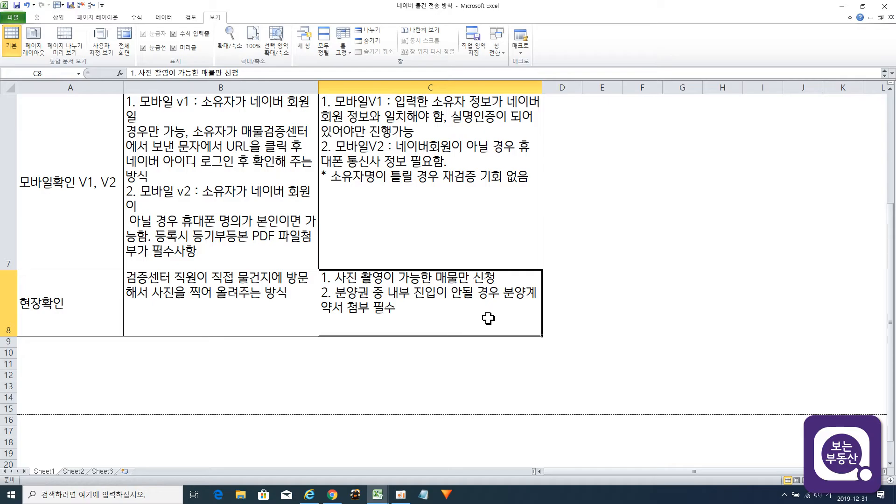
pyautogui.scroll(2, 488, 318)
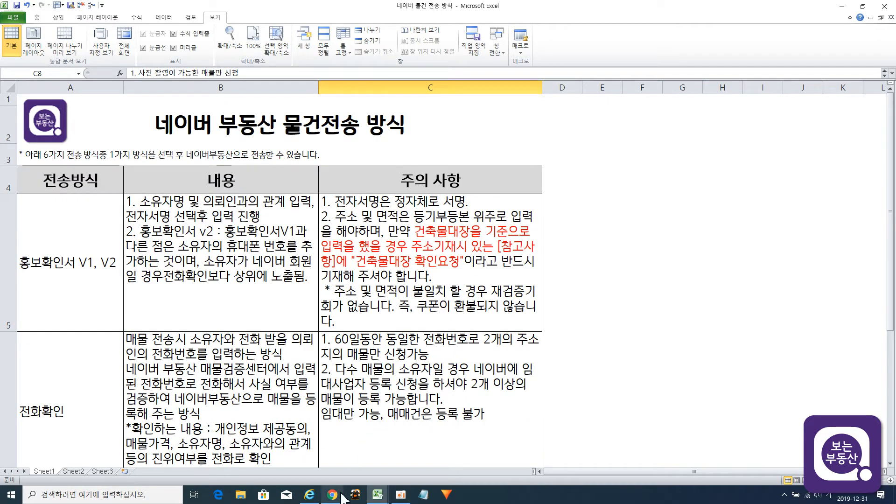
# Switch to the 네이버부동산 매물등록관리 page in Chrome and highlight the 전화확인 guidance notes for review.
pyautogui.click(342, 494)
pyautogui.scroll(1, 366, 329)
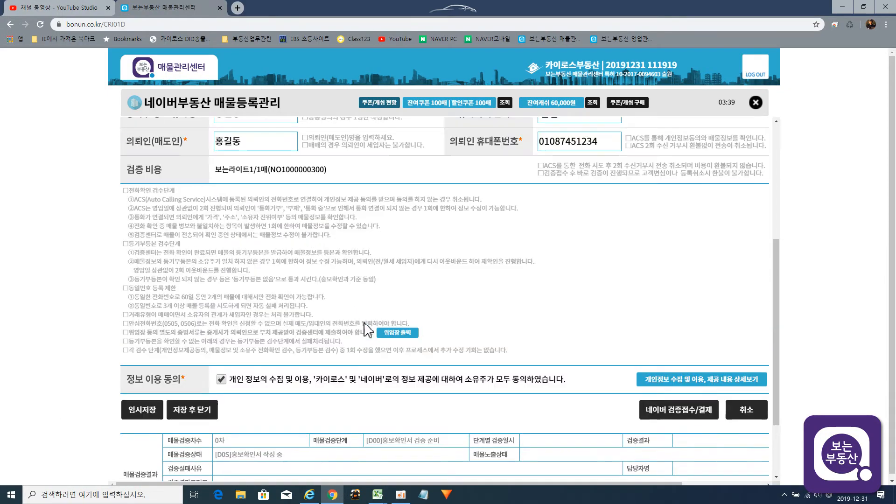
pyautogui.scroll(6, 367, 329)
pyautogui.scroll(-3, 254, 241)
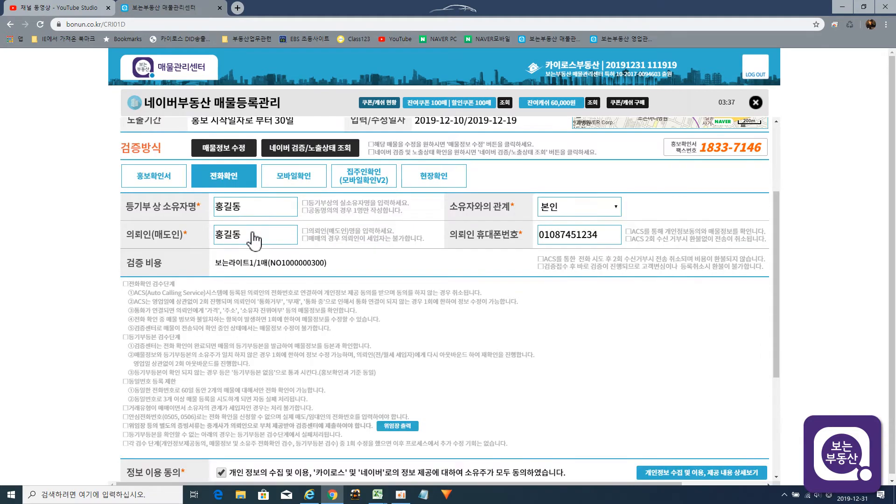
pyautogui.moveTo(141, 288); pyautogui.dragTo(507, 404)
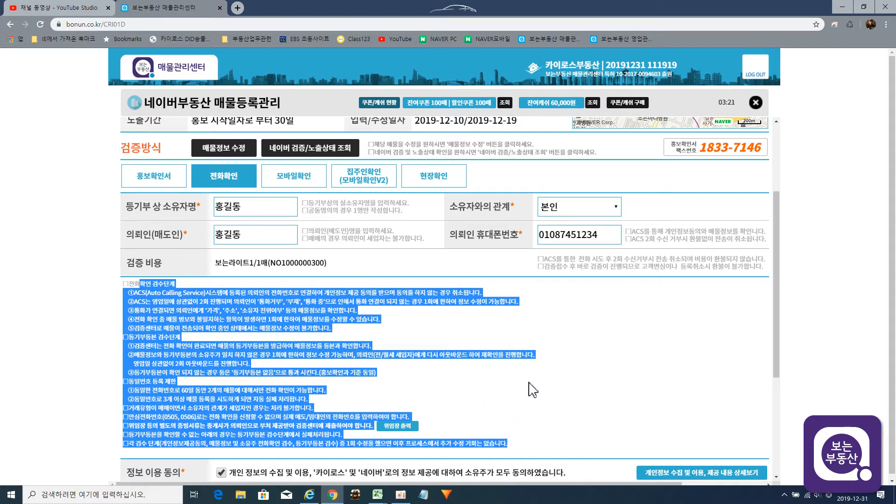
pyautogui.click(562, 392)
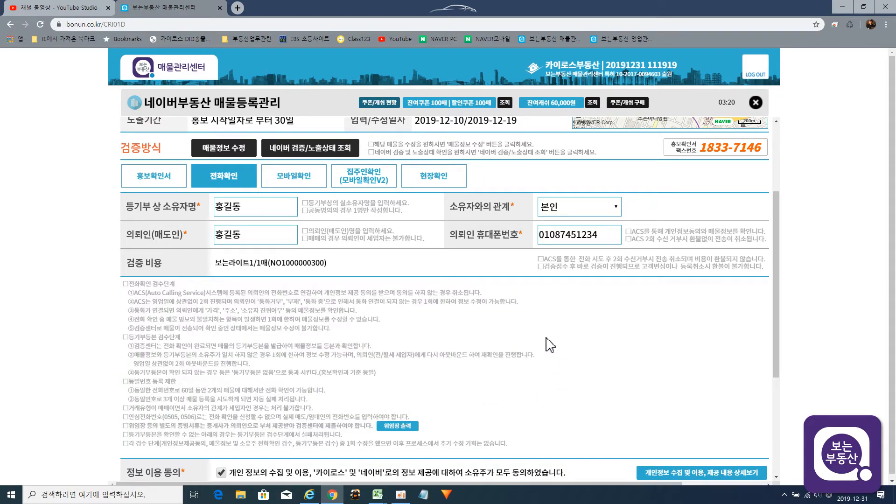
# Show the 모바일확인 method and highlight its notes on Naver-member owners and on 분양권 매물 documents.
pyautogui.click(295, 181)
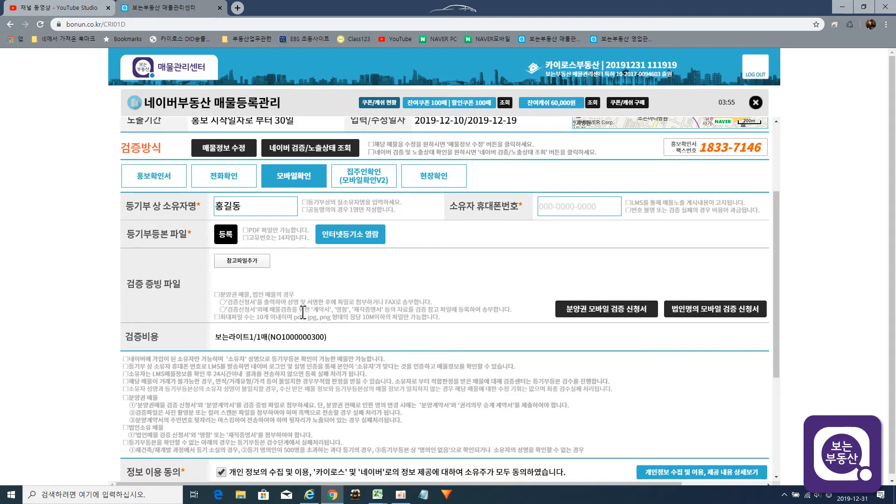
pyautogui.moveTo(134, 359); pyautogui.dragTo(391, 363)
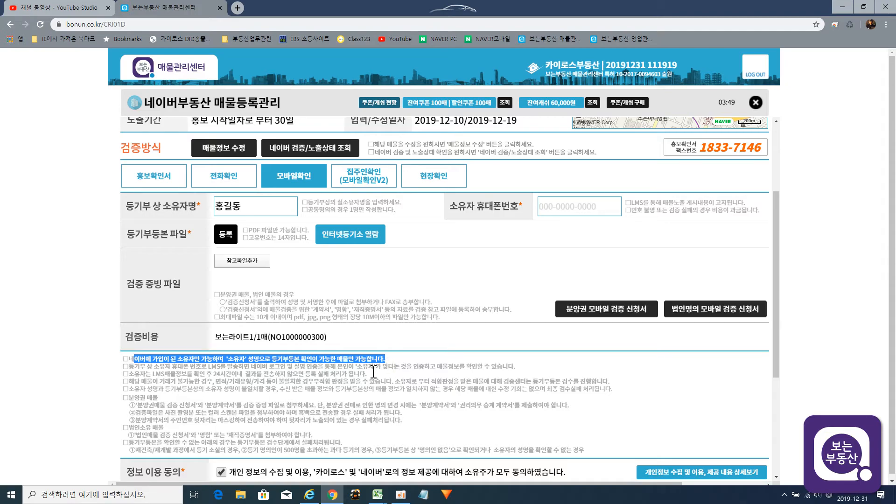
pyautogui.moveTo(280, 374)
pyautogui.mouseDown()
pyautogui.moveTo(285, 408)
pyautogui.moveTo(283, 383)
pyautogui.mouseUp()
pyautogui.click(278, 404)
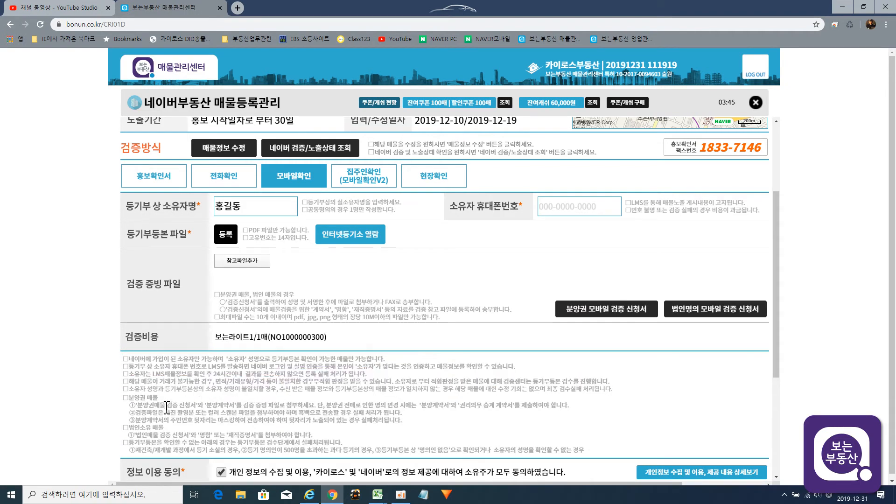
pyautogui.moveTo(135, 399); pyautogui.dragTo(317, 404)
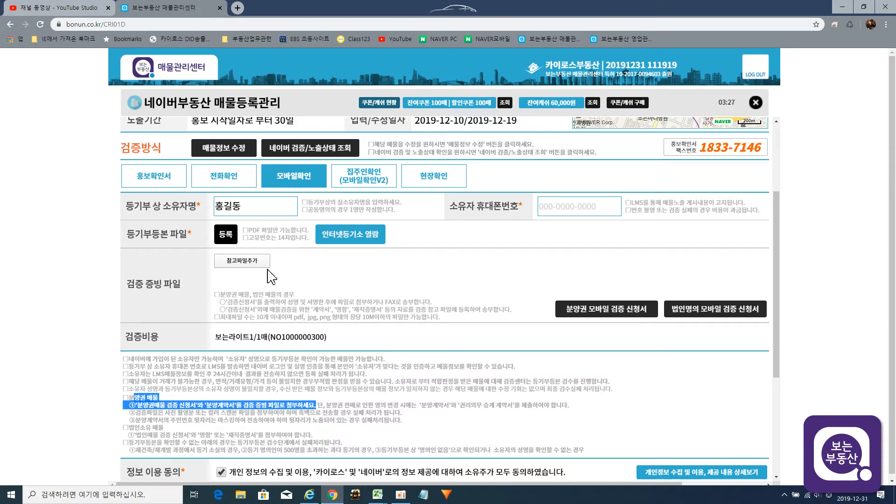
# Show the 집주인확인(모바일확인V2) method and review its guidance notes.
pyautogui.click(381, 184)
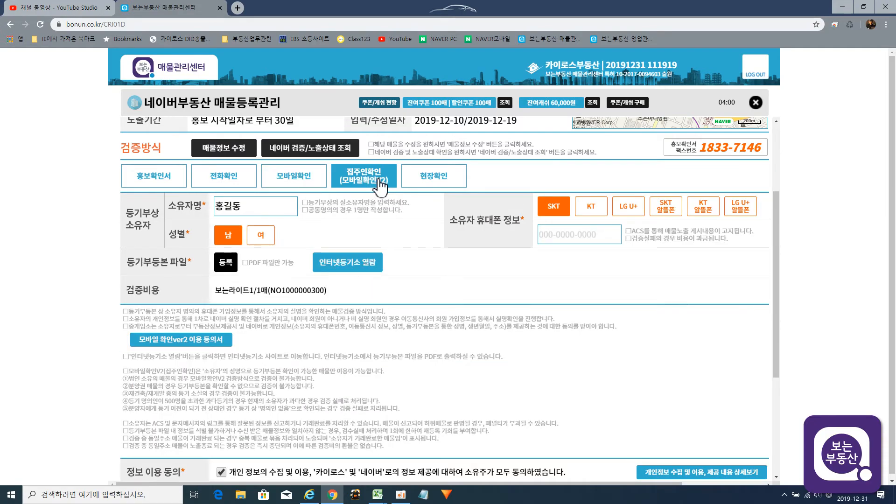
pyautogui.moveTo(194, 356); pyautogui.dragTo(205, 431)
pyautogui.click(269, 385)
# Show the 현장확인 method and review its guidance notes and the form down to 네이버 검증접수/결제.
pyautogui.click(434, 184)
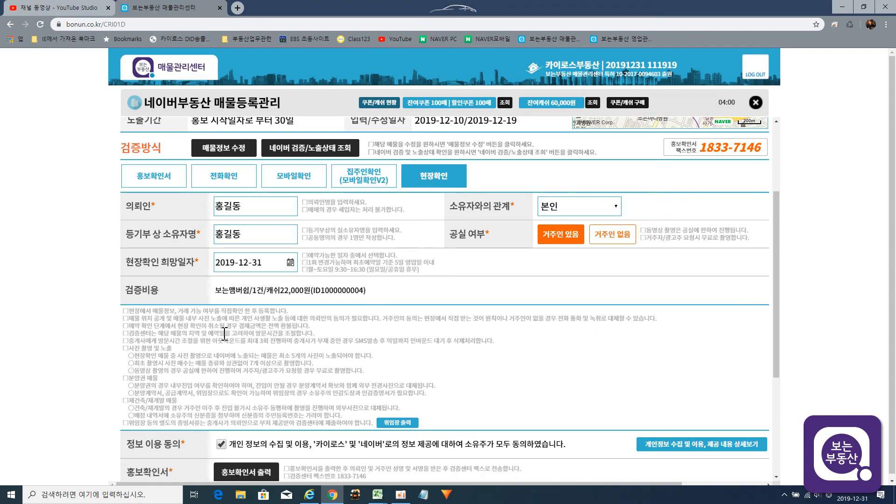
pyautogui.moveTo(153, 312); pyautogui.dragTo(293, 414)
pyautogui.click(452, 388)
pyautogui.scroll(-2, 500, 373)
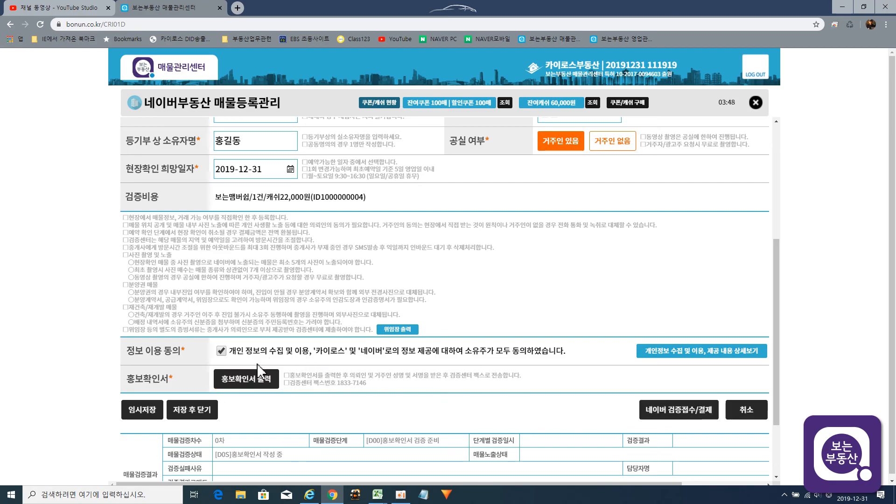
pyautogui.click(667, 416)
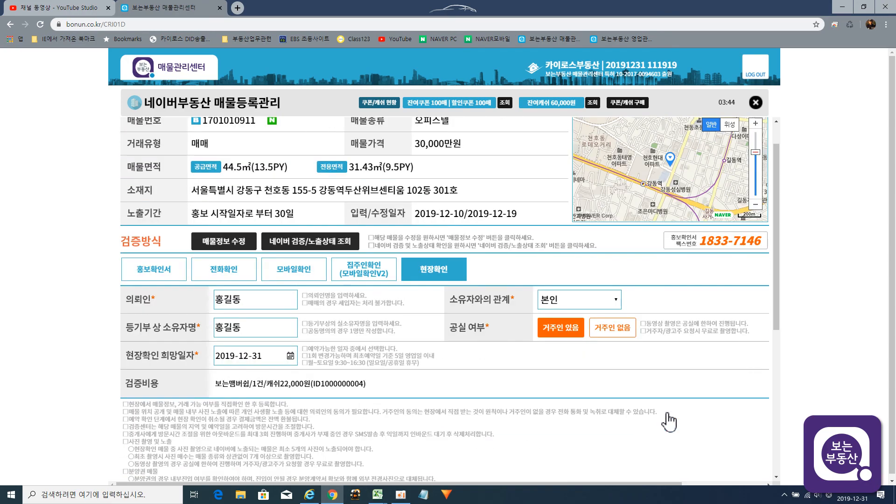